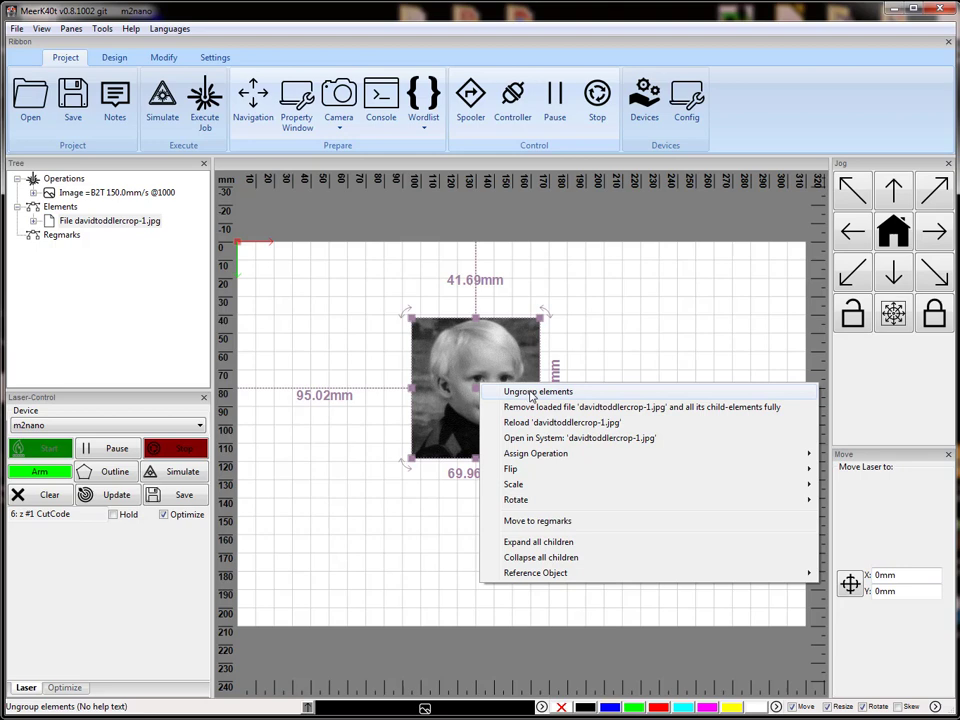
Ungroup the loaded photo file and apply the Gravy RasterWizard script to its image.
{"action": "left_click", "coordinate": [531, 393]}
{"action": "right_click", "coordinate": [482, 377]}
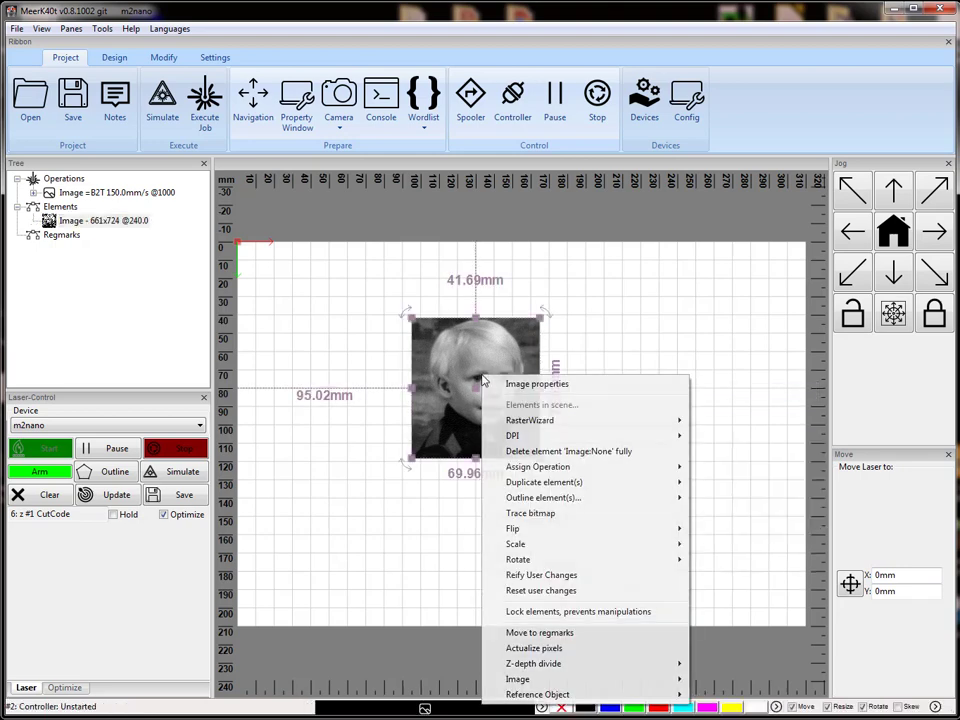
{"action": "mouse_move", "coordinate": [530, 420]}
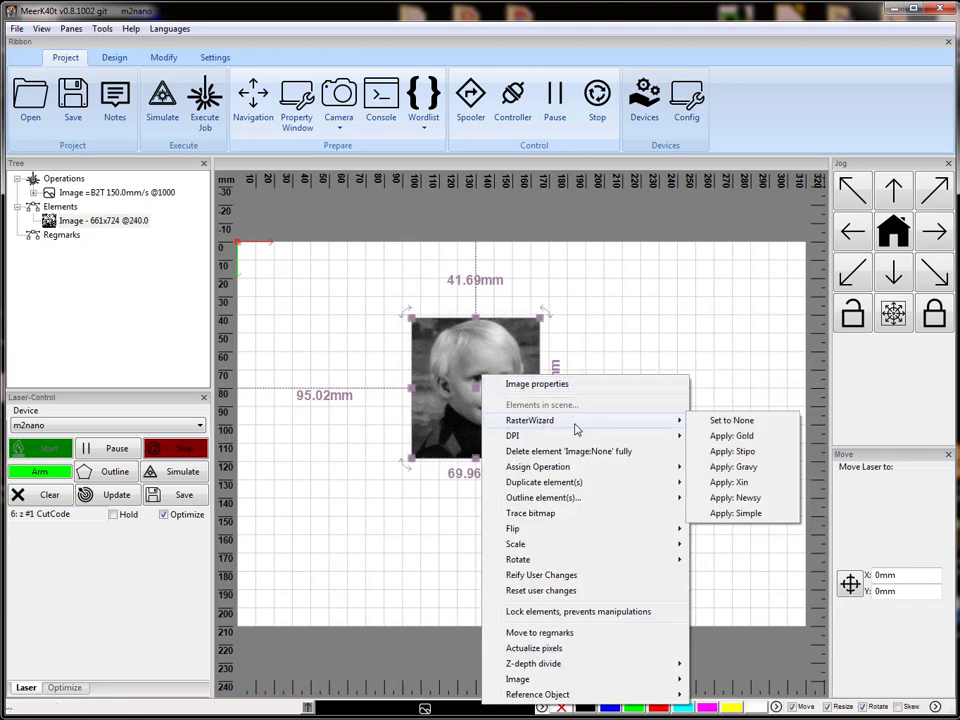
{"action": "left_click", "coordinate": [747, 467]}
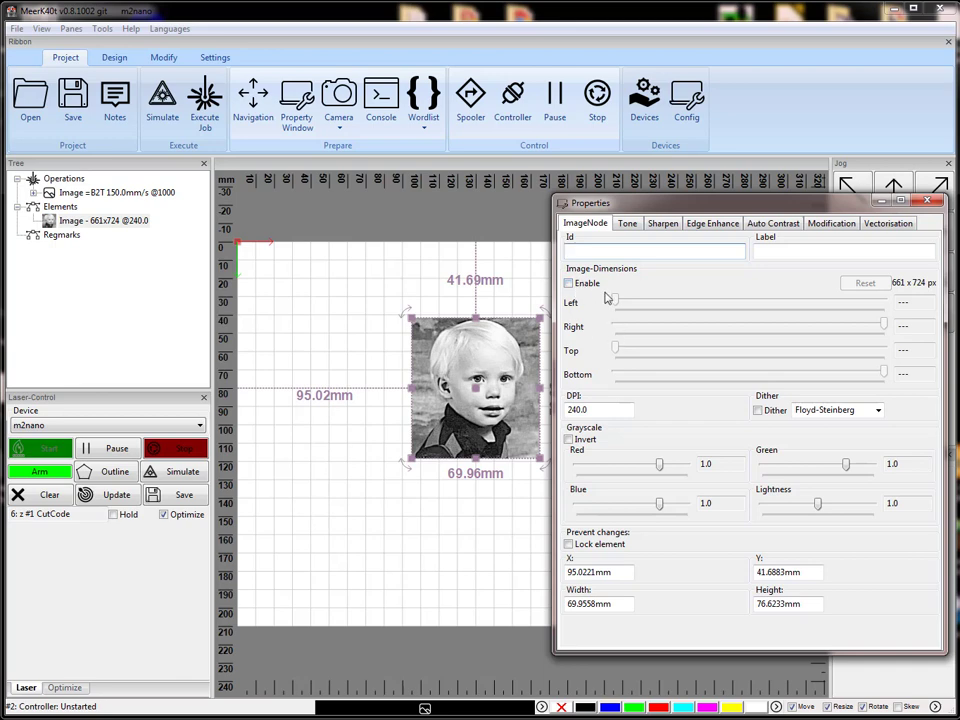
Turn the image's Sharpen effect off and back on to compare the photo with and without it.
{"action": "left_click", "coordinate": [664, 225]}
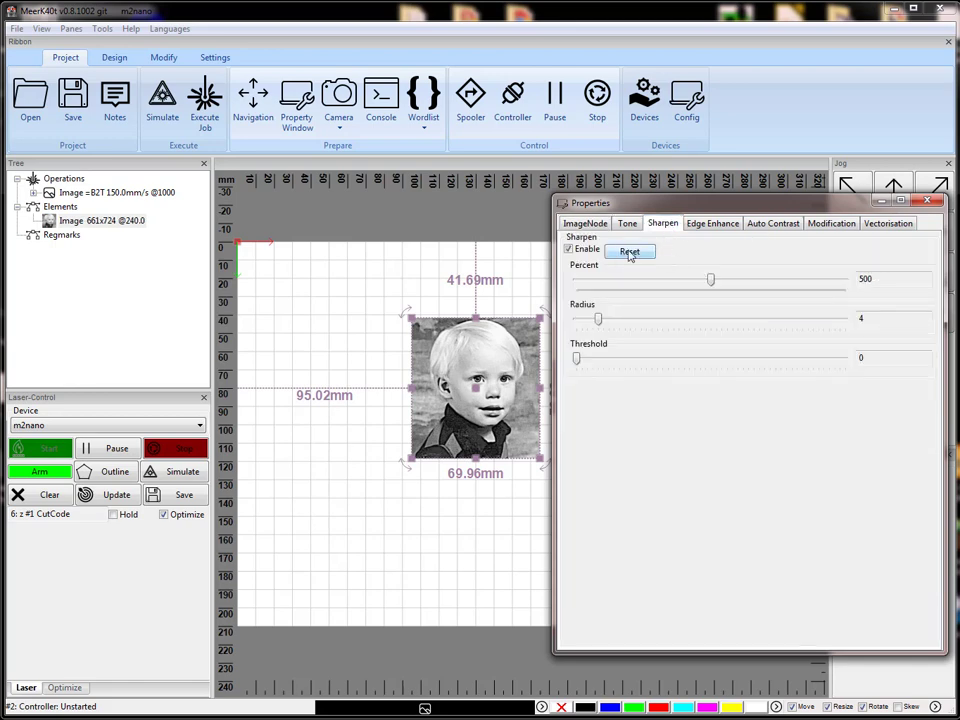
{"action": "left_click", "coordinate": [568, 249]}
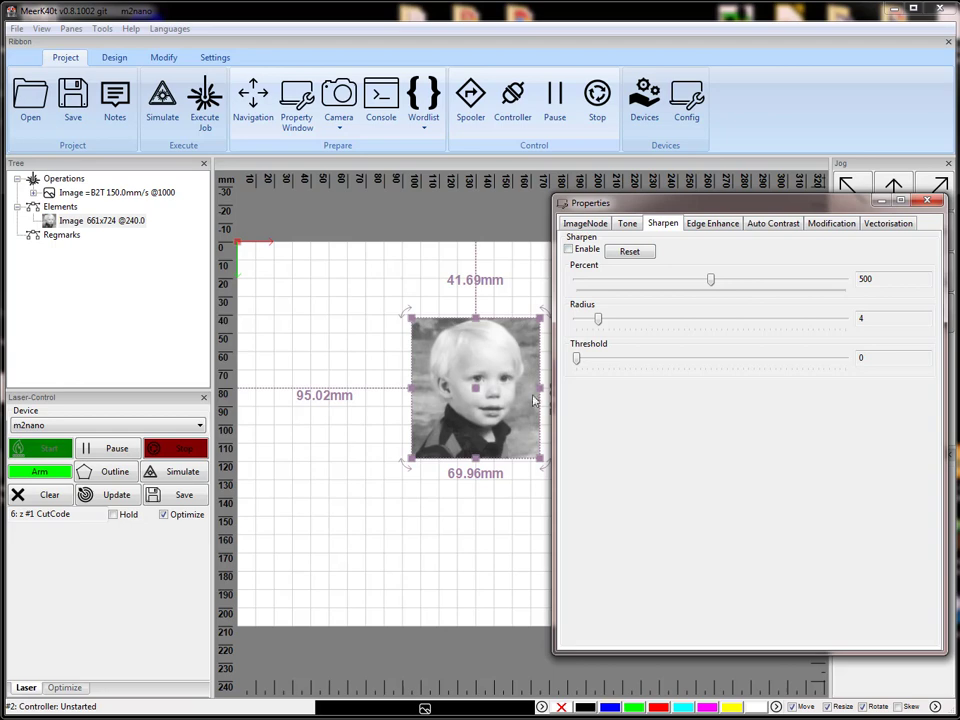
{"action": "left_click", "coordinate": [586, 252]}
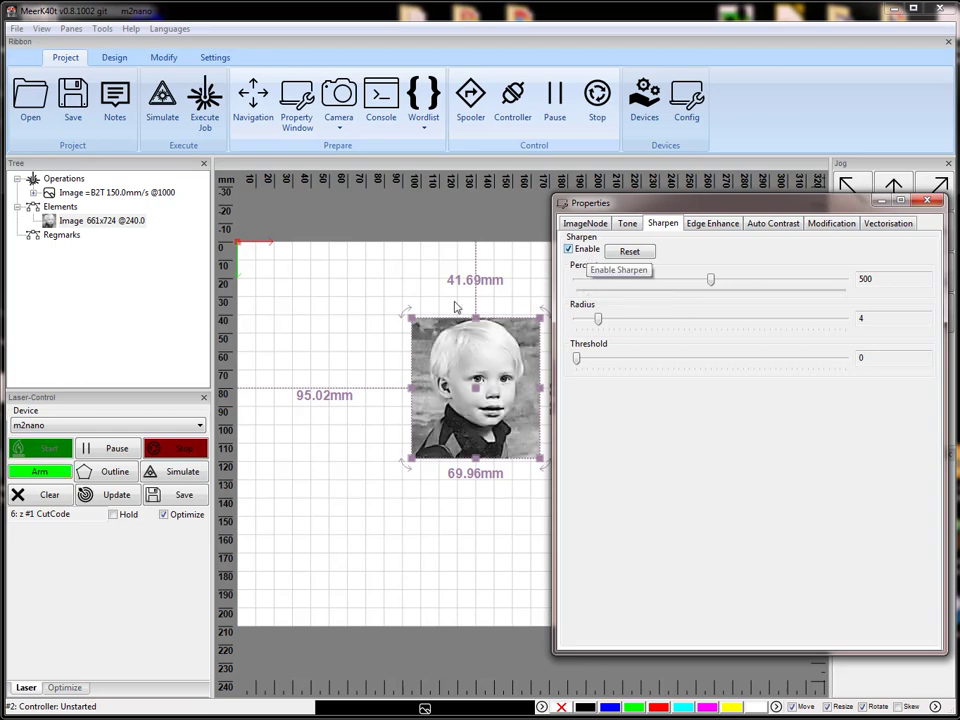
Simulate the sharpened image's laser job, inspect the burn at the end of the timeline, and close the simulation.
{"action": "left_click", "coordinate": [176, 479]}
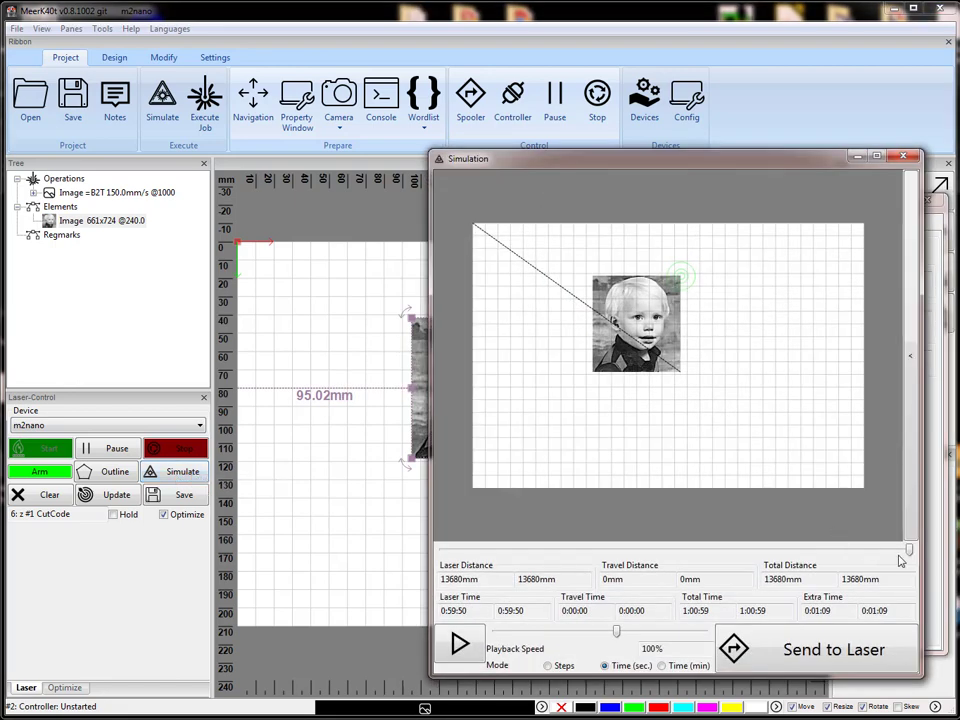
{"action": "mouse_move", "coordinate": [909, 553]}
{"action": "left_mouse_down"}
{"action": "mouse_move", "coordinate": [613, 551]}
{"action": "mouse_move", "coordinate": [840, 561]}
{"action": "mouse_move", "coordinate": [909, 551]}
{"action": "left_mouse_up"}
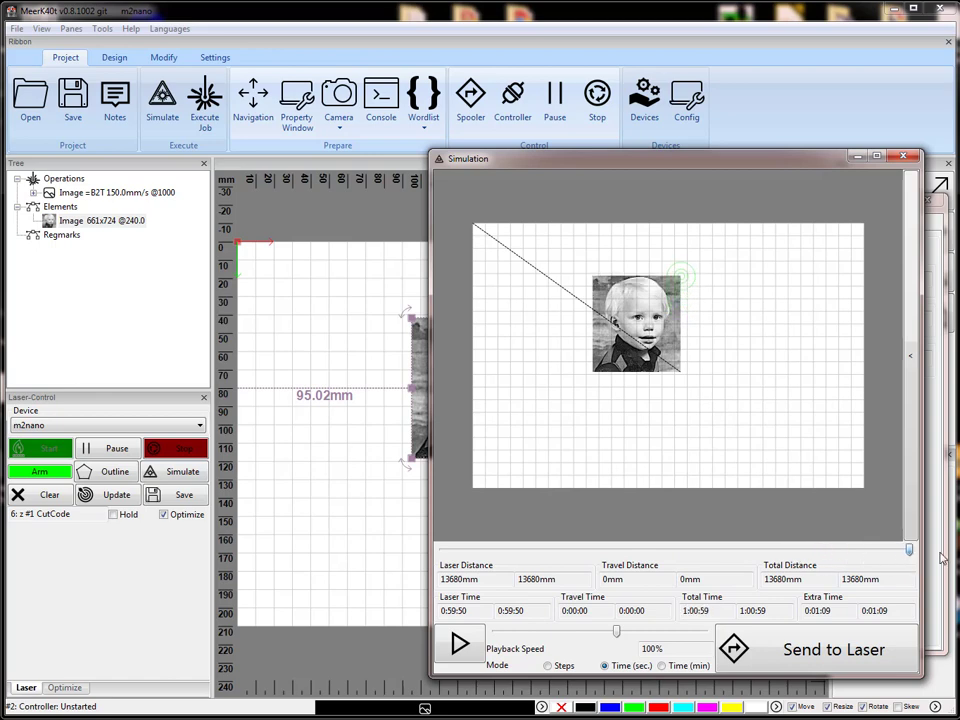
{"action": "left_click", "coordinate": [903, 157]}
Disable the image's Sharpen effect and simulate the unsharpened burn through to its end.
{"action": "left_click", "coordinate": [569, 250]}
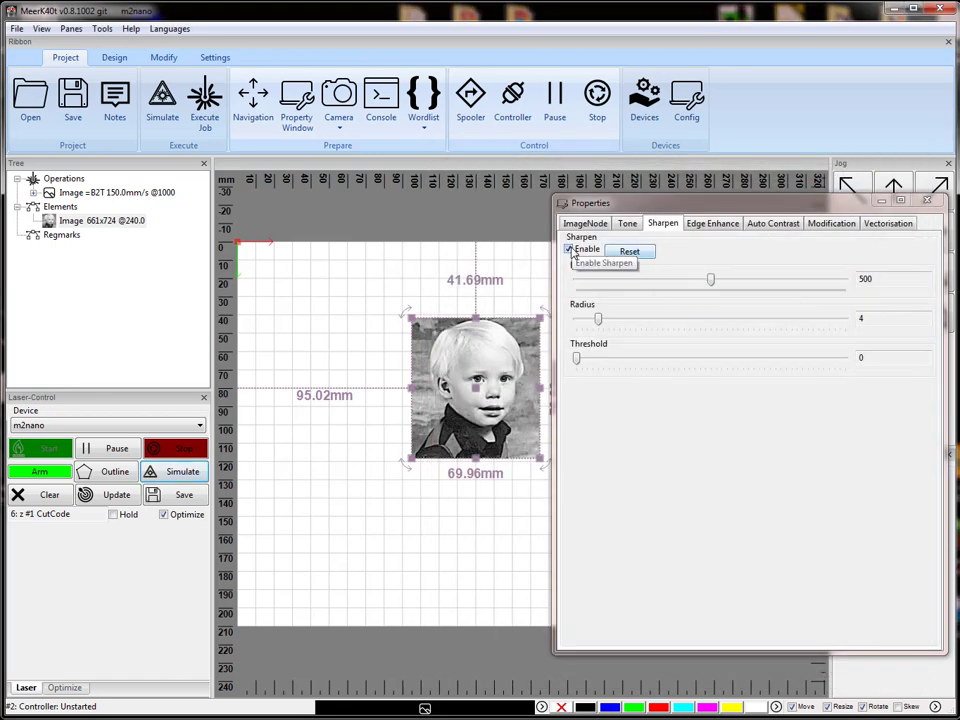
{"action": "left_click", "coordinate": [569, 250]}
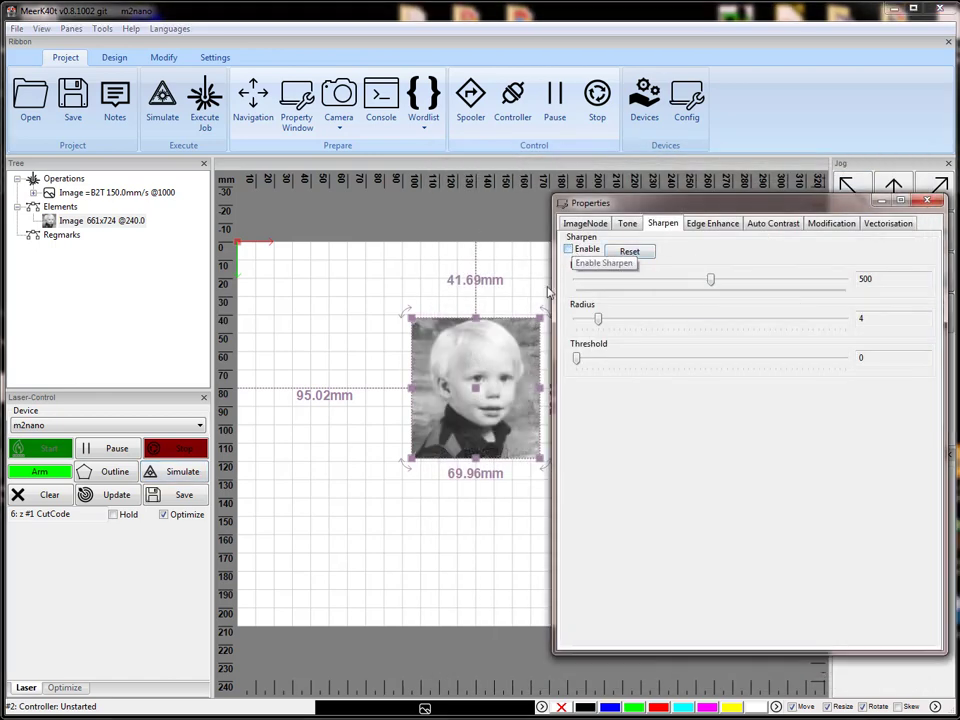
{"action": "left_click", "coordinate": [178, 474]}
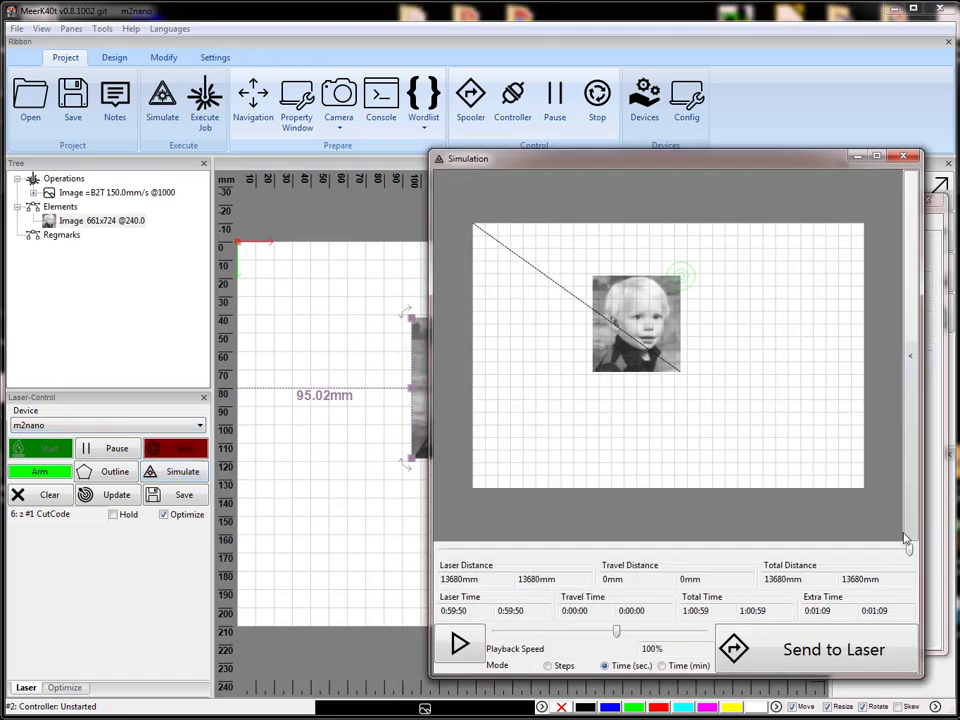
{"action": "mouse_move", "coordinate": [908, 552]}
{"action": "left_mouse_down"}
{"action": "mouse_move", "coordinate": [535, 555]}
{"action": "mouse_move", "coordinate": [920, 541]}
{"action": "left_mouse_up"}
{"action": "left_click", "coordinate": [904, 157]}
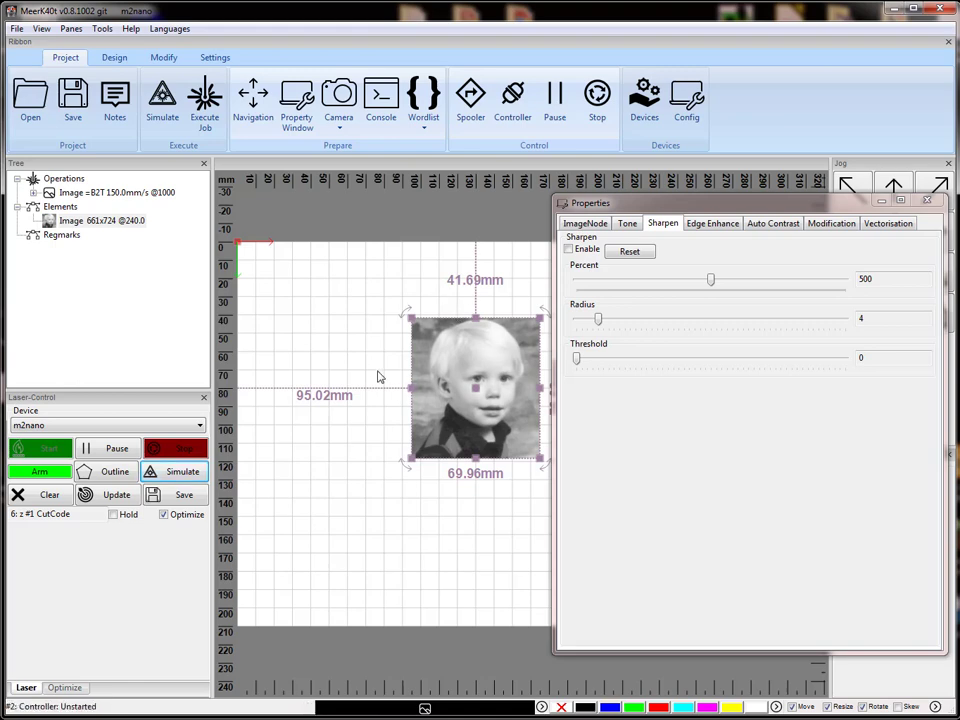
{"action": "left_click", "coordinate": [180, 425]}
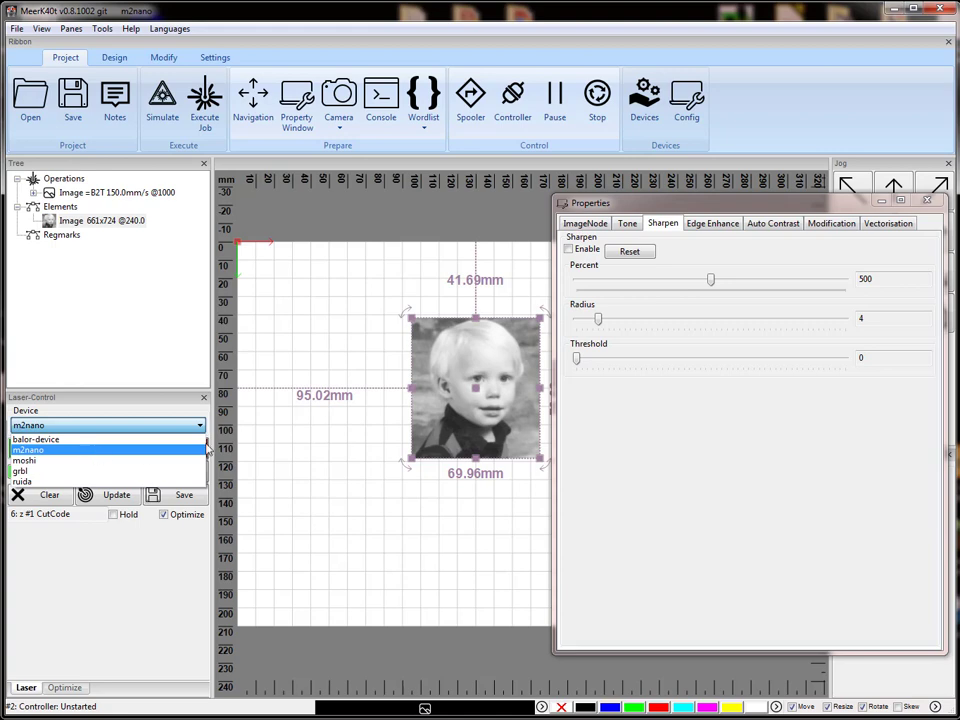
{"action": "left_click", "coordinate": [583, 228]}
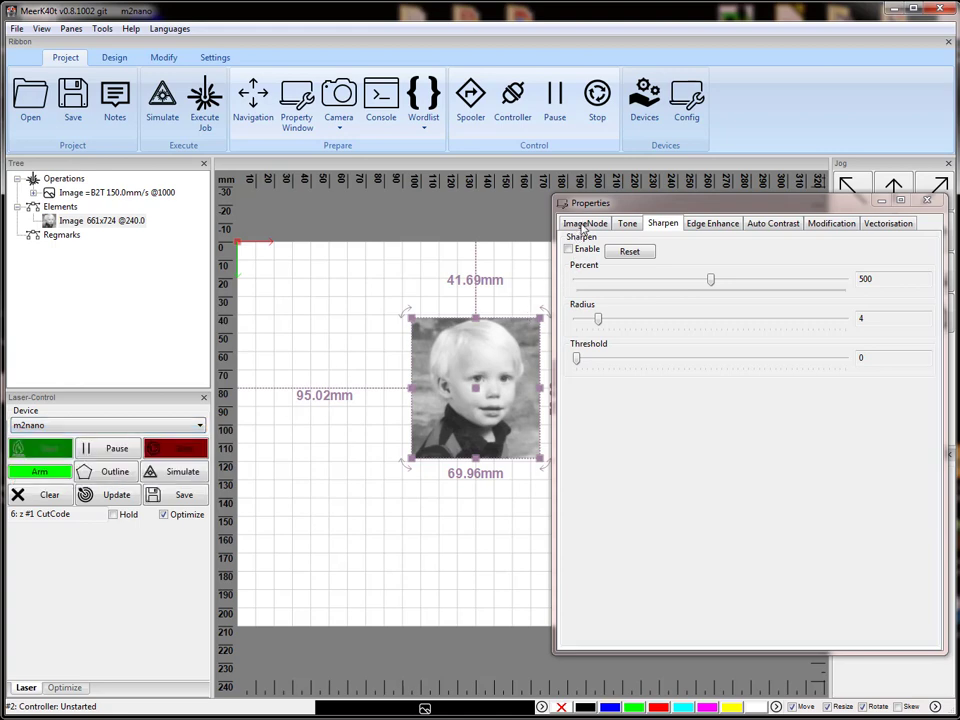
{"action": "left_click", "coordinate": [585, 224]}
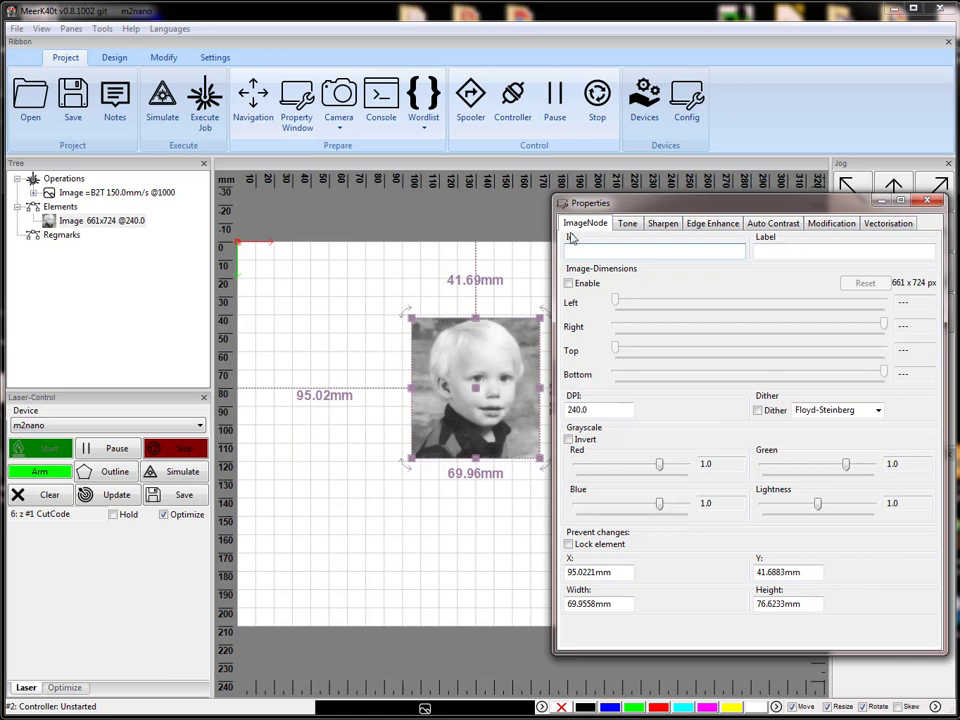
Enable both edge enhancement and the Sharpen effect for the image.
{"action": "left_click", "coordinate": [707, 224]}
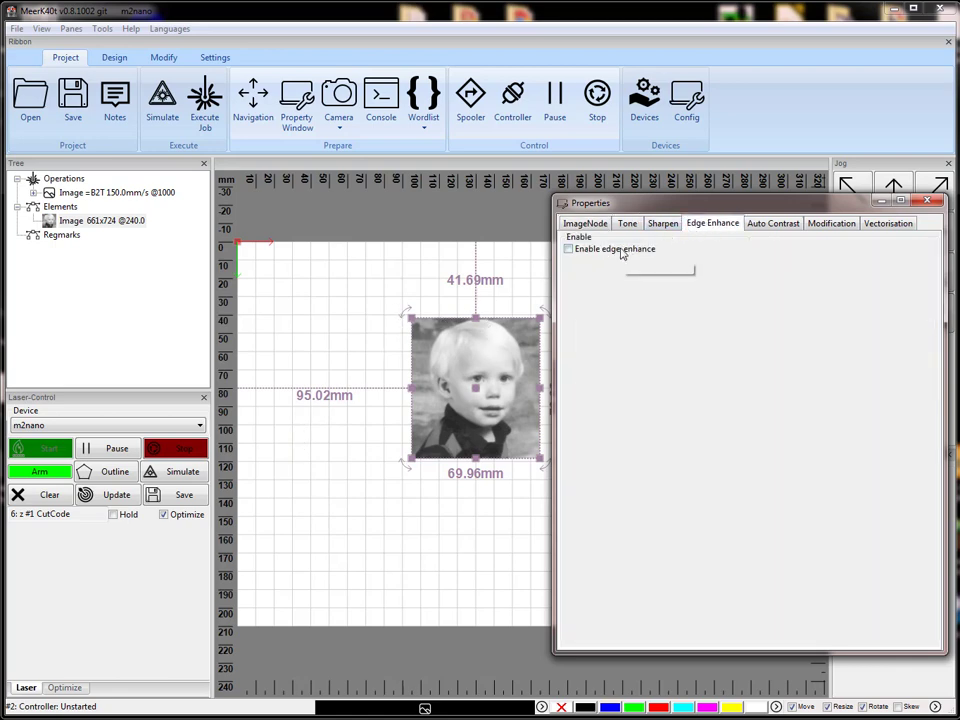
{"action": "left_click", "coordinate": [568, 249]}
{"action": "left_click", "coordinate": [627, 224]}
{"action": "left_click", "coordinate": [664, 224]}
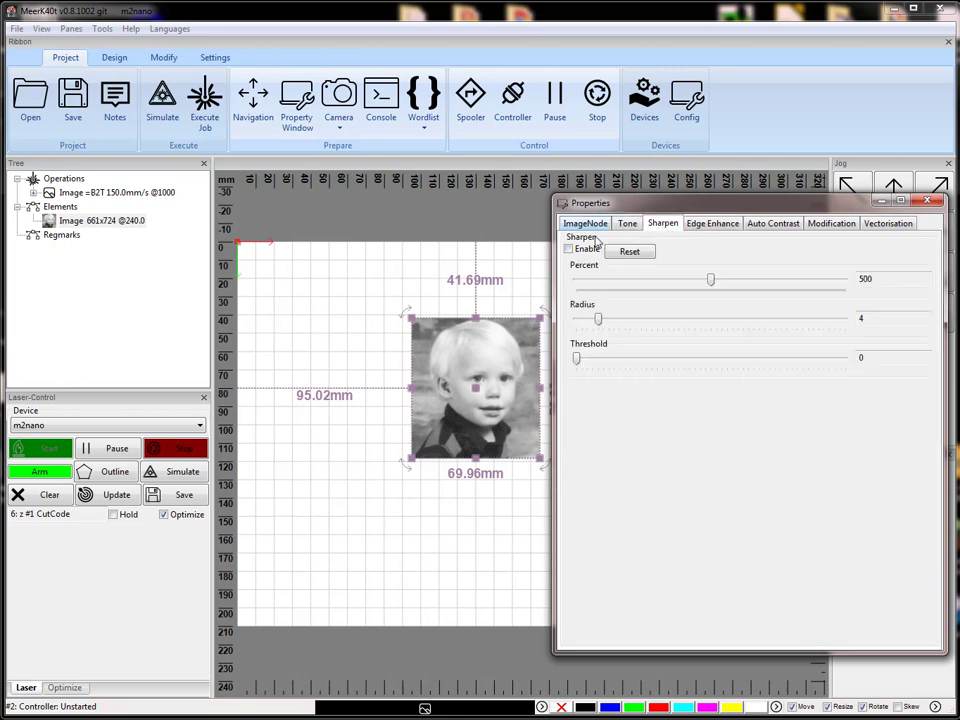
{"action": "left_click", "coordinate": [568, 249]}
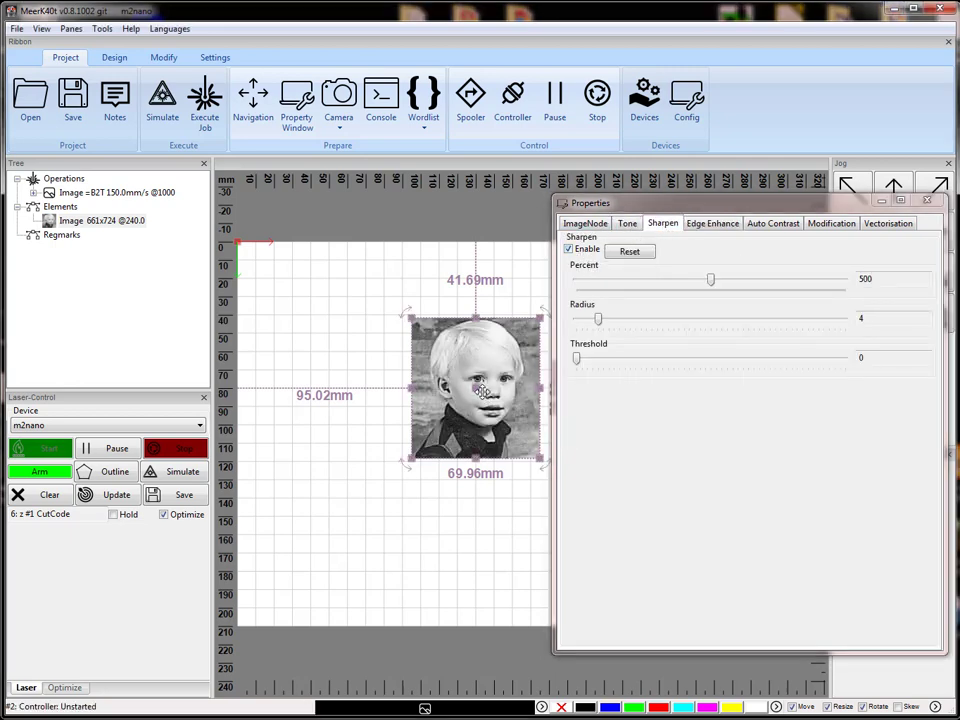
Move the image toward the bed's origin corner, to about X 25 mm and Y 21.7 mm.
{"action": "left_click_drag", "start_coordinate": [461, 387], "coordinate": [333, 349]}
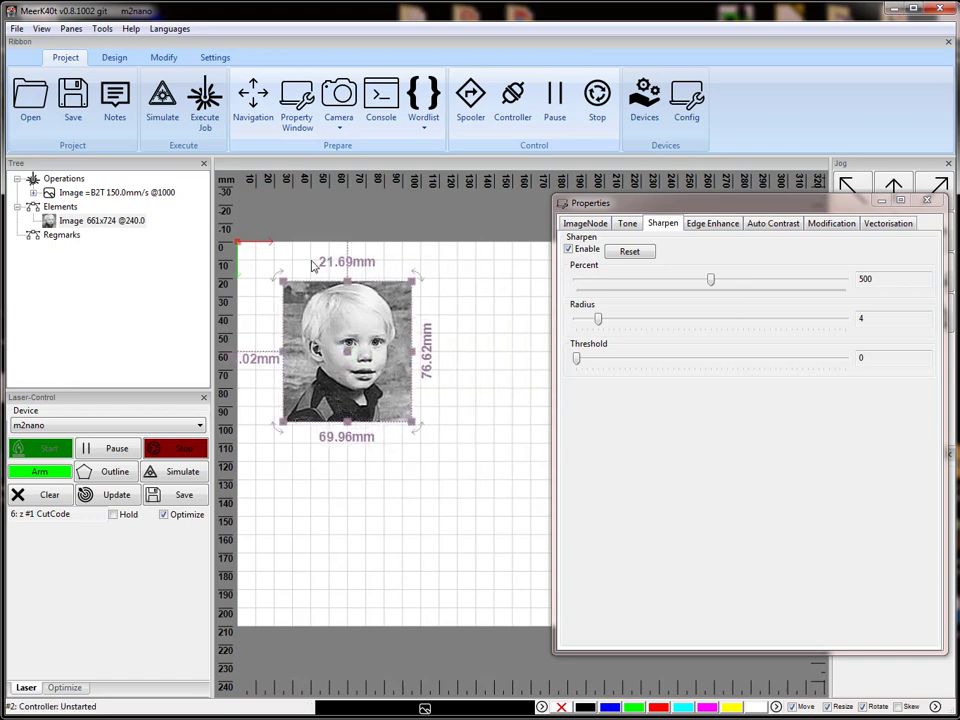
Clear the image's raster effects by applying the "Set to None" RasterWizard script, and close its properties.
{"action": "left_click", "coordinate": [627, 223]}
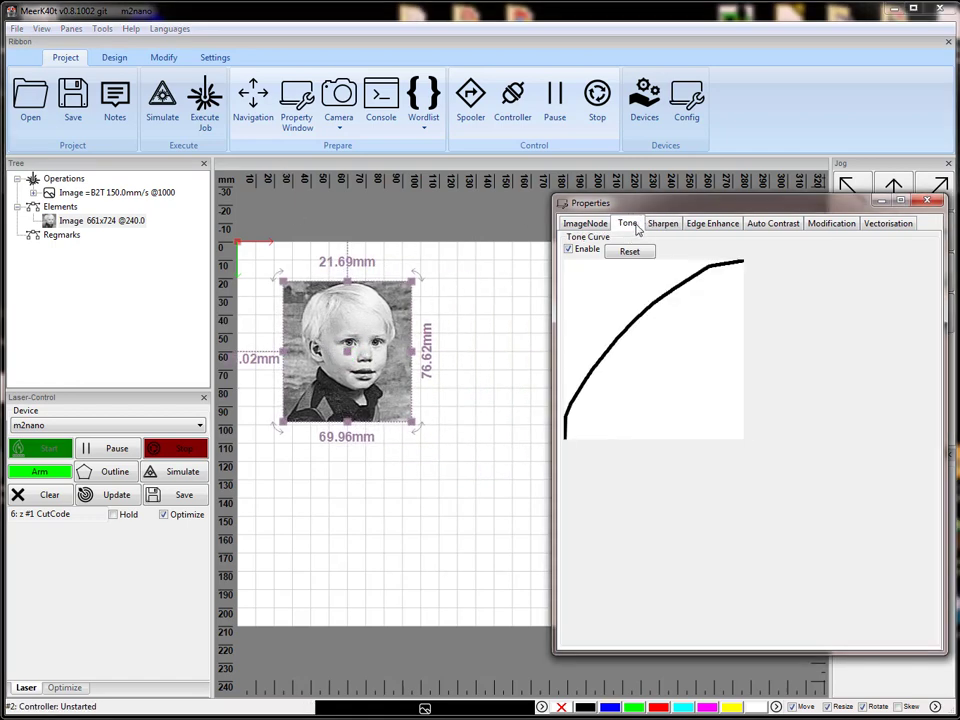
{"action": "left_click", "coordinate": [663, 223]}
{"action": "left_click", "coordinate": [710, 223]}
{"action": "left_click", "coordinate": [773, 223]}
{"action": "left_click", "coordinate": [812, 226]}
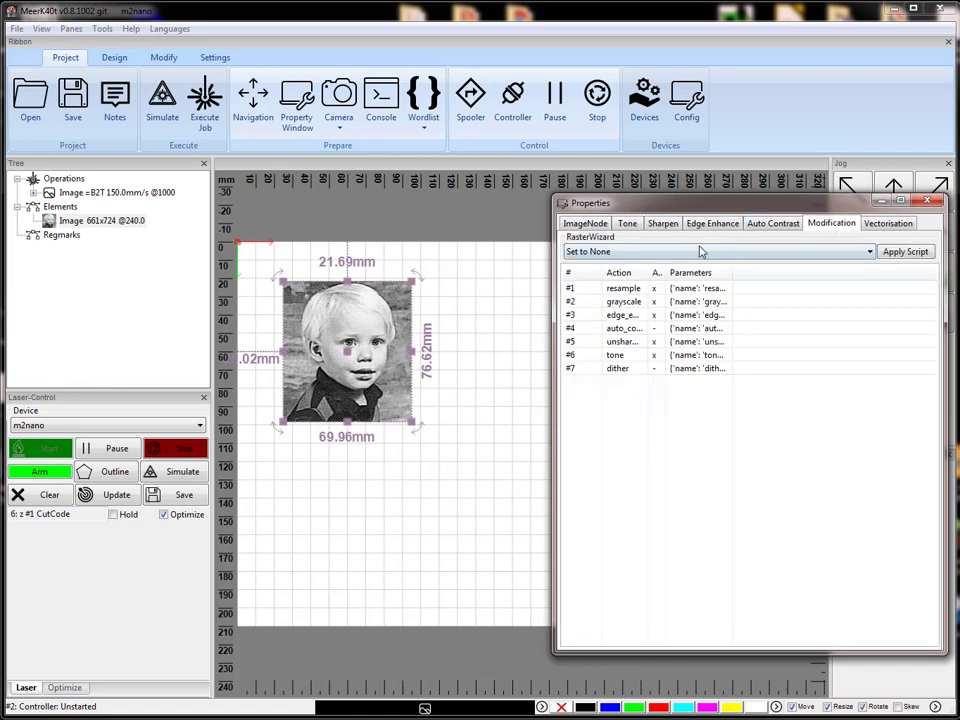
{"action": "left_click", "coordinate": [905, 252]}
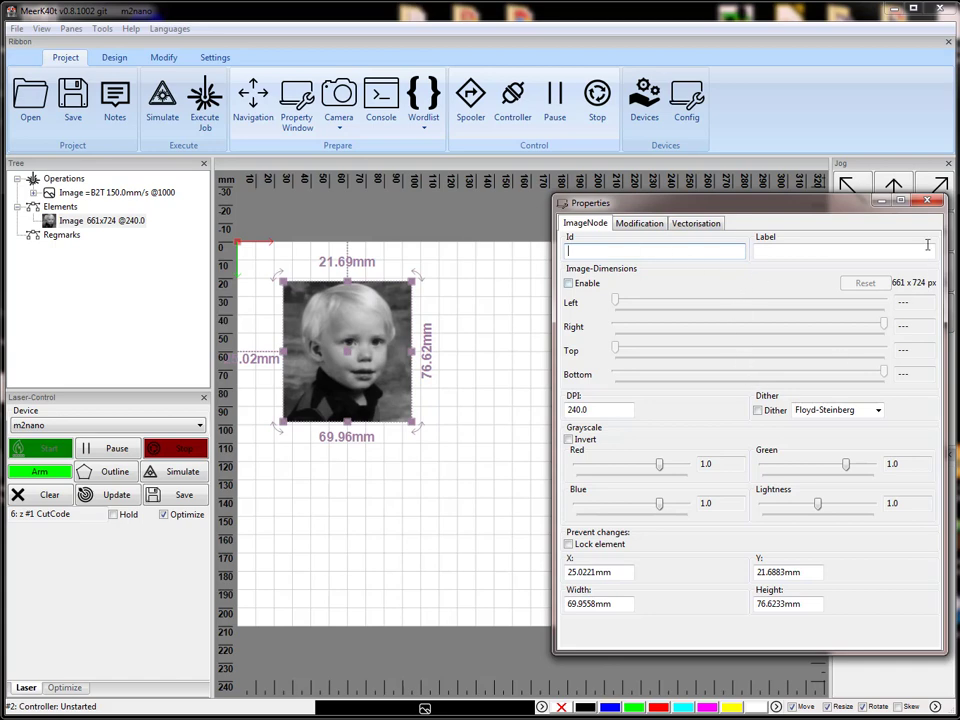
{"action": "left_click", "coordinate": [928, 202]}
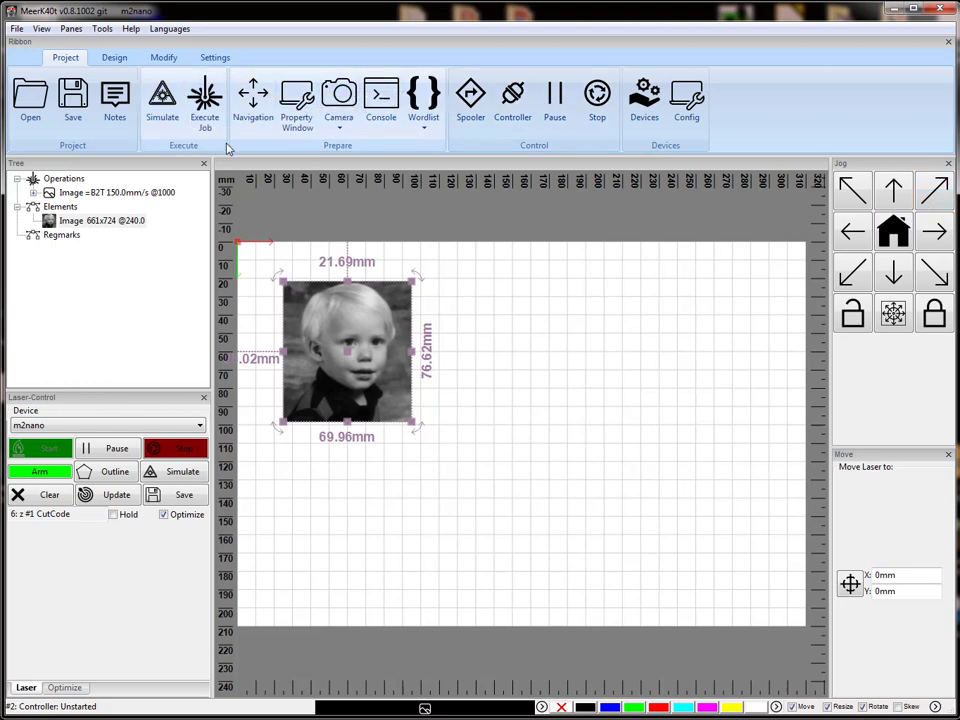
Validate the m2nano execution job with its process_images command, and close the job without spooling it.
{"action": "left_click", "coordinate": [205, 97]}
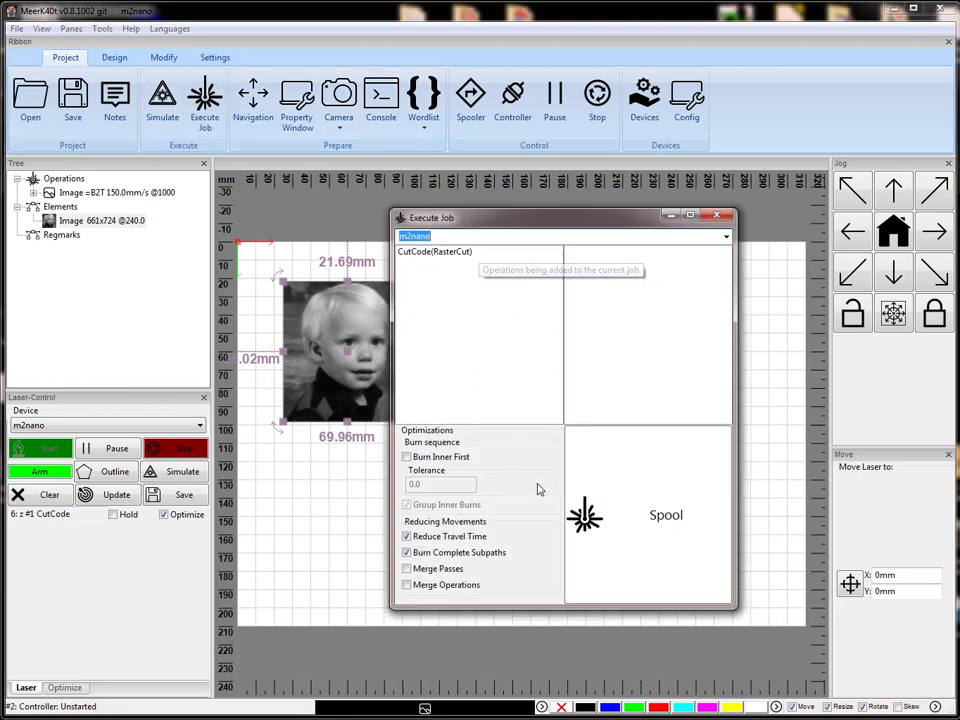
{"action": "left_click", "coordinate": [718, 216]}
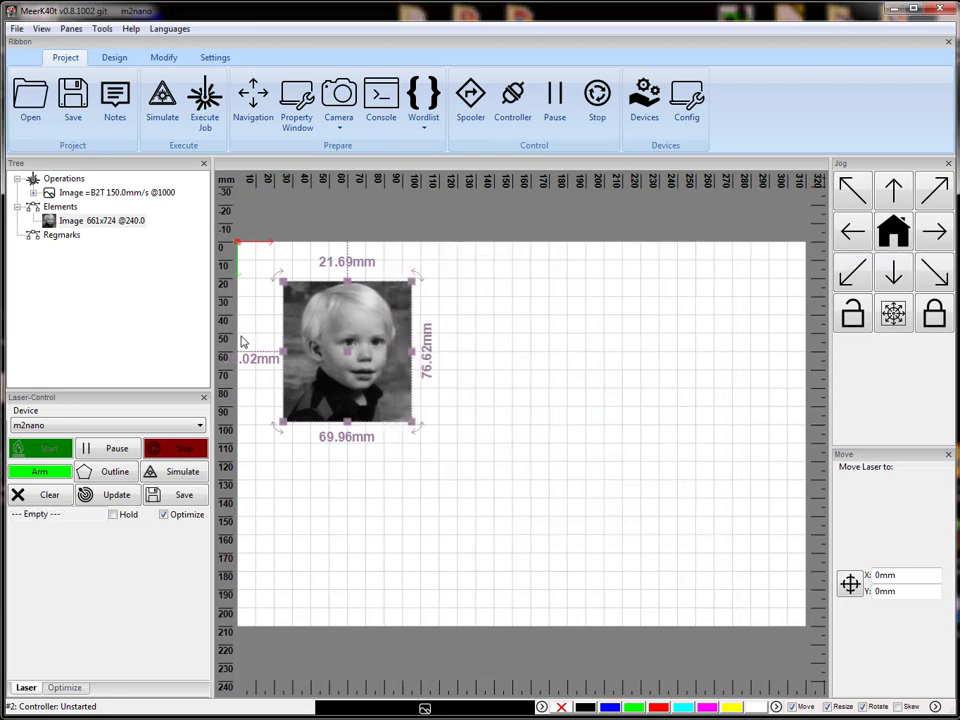
{"action": "left_click", "coordinate": [206, 97]}
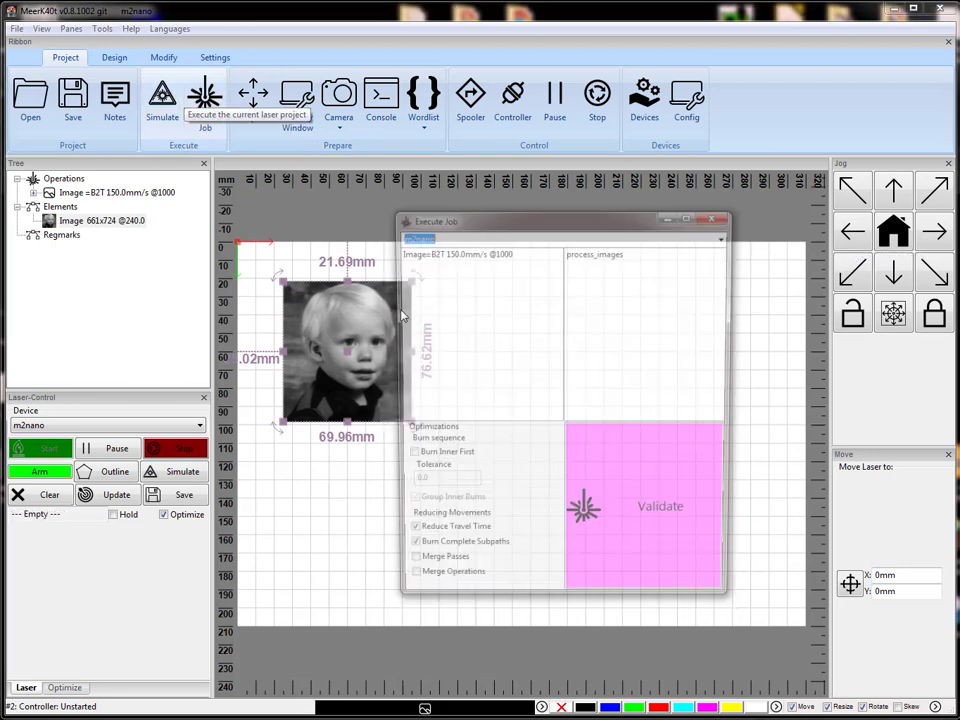
{"action": "left_click", "coordinate": [597, 254]}
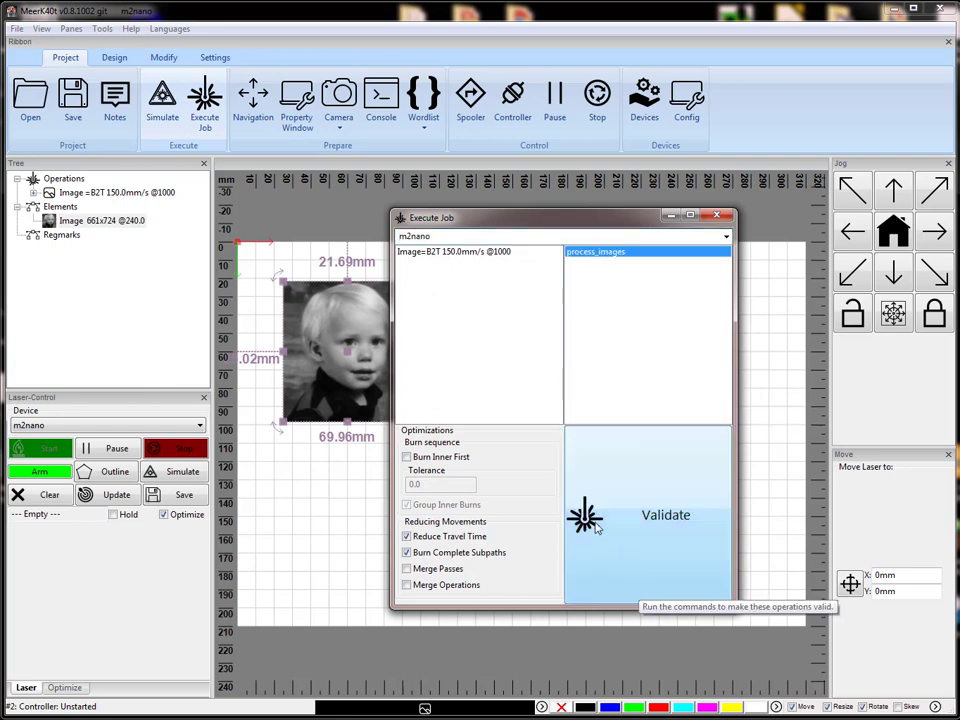
{"action": "left_click", "coordinate": [645, 516]}
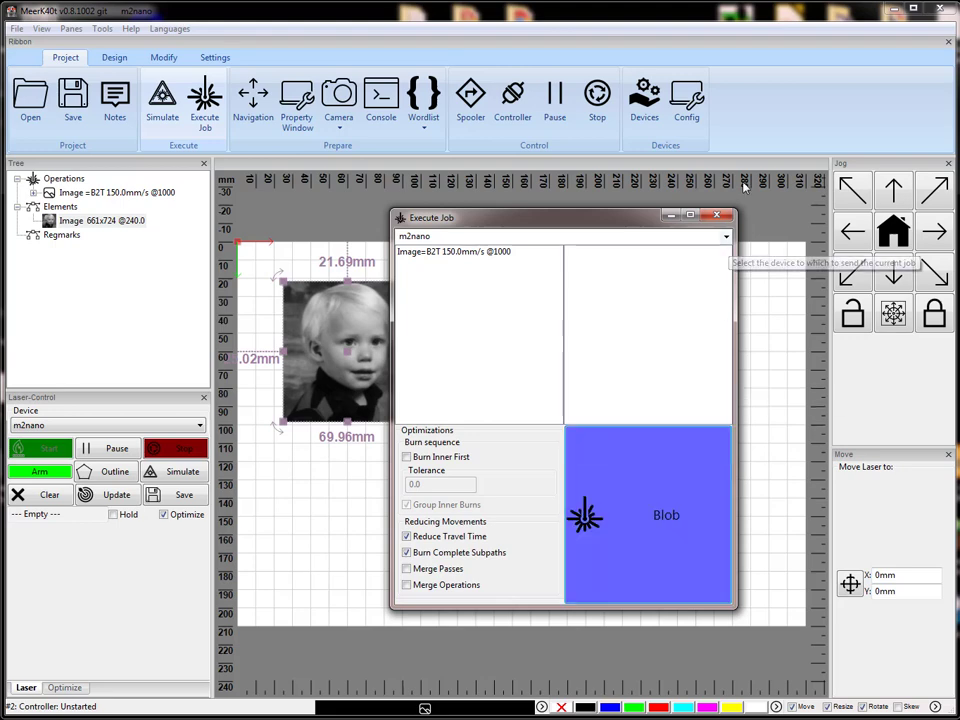
{"action": "left_click", "coordinate": [716, 215]}
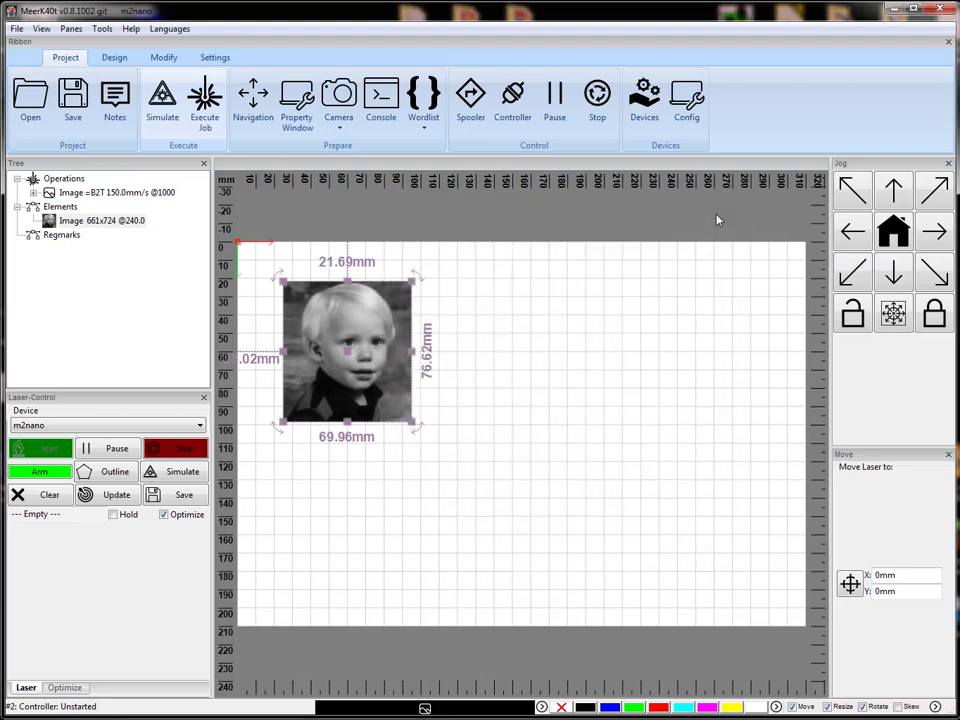
Simulate the job with the unprocessed image, inspect the completed burn, and close the simulation.
{"action": "left_click", "coordinate": [182, 471]}
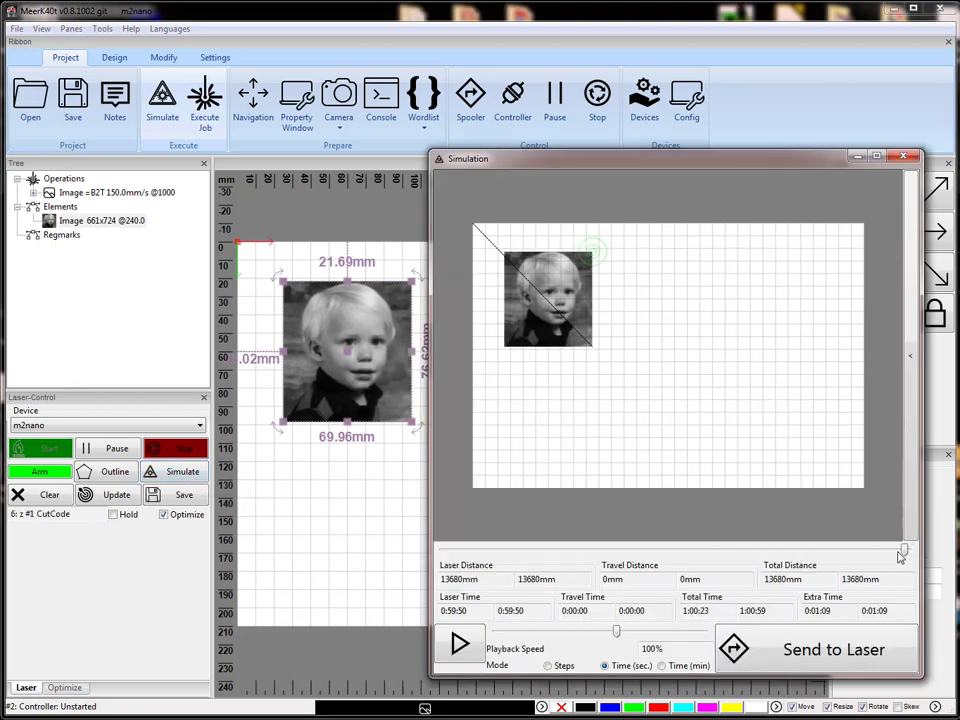
{"action": "left_click_drag", "start_coordinate": [907, 550], "coordinate": [932, 561]}
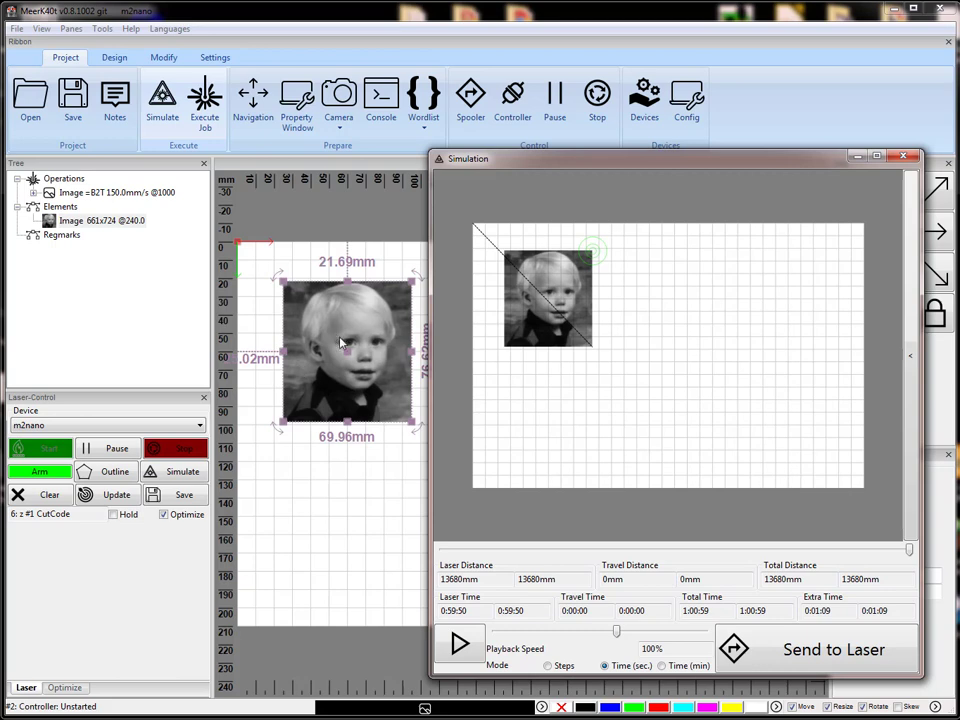
{"action": "left_click", "coordinate": [906, 157]}
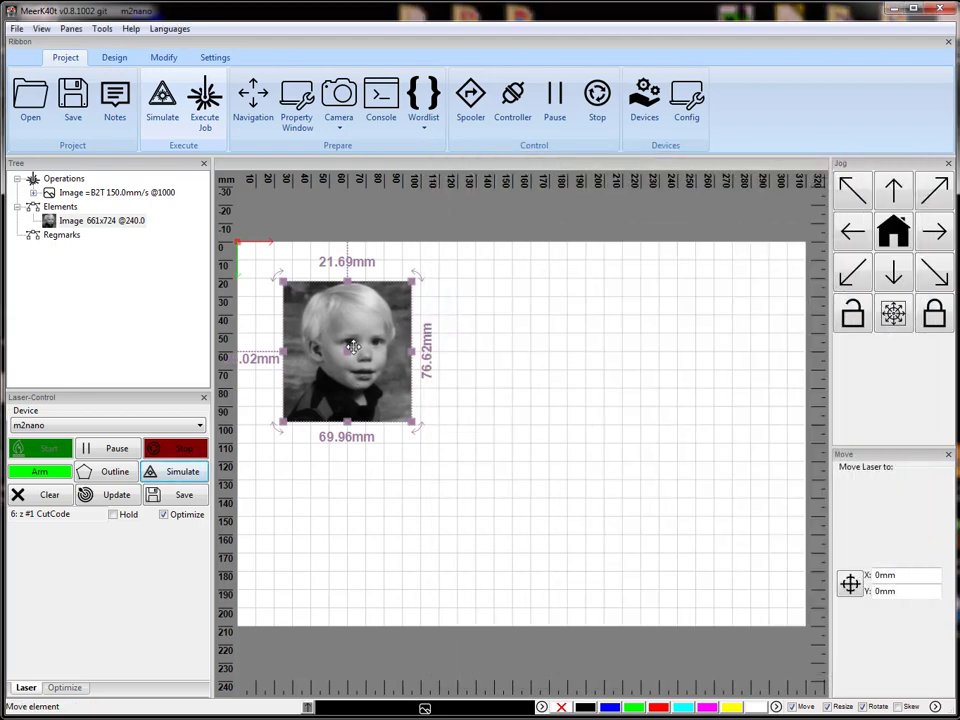
Apply the Gravy RasterWizard script to the image again and move its properties window closer to the photo.
{"action": "right_click", "coordinate": [353, 347]}
{"action": "mouse_move", "coordinate": [489, 397]}
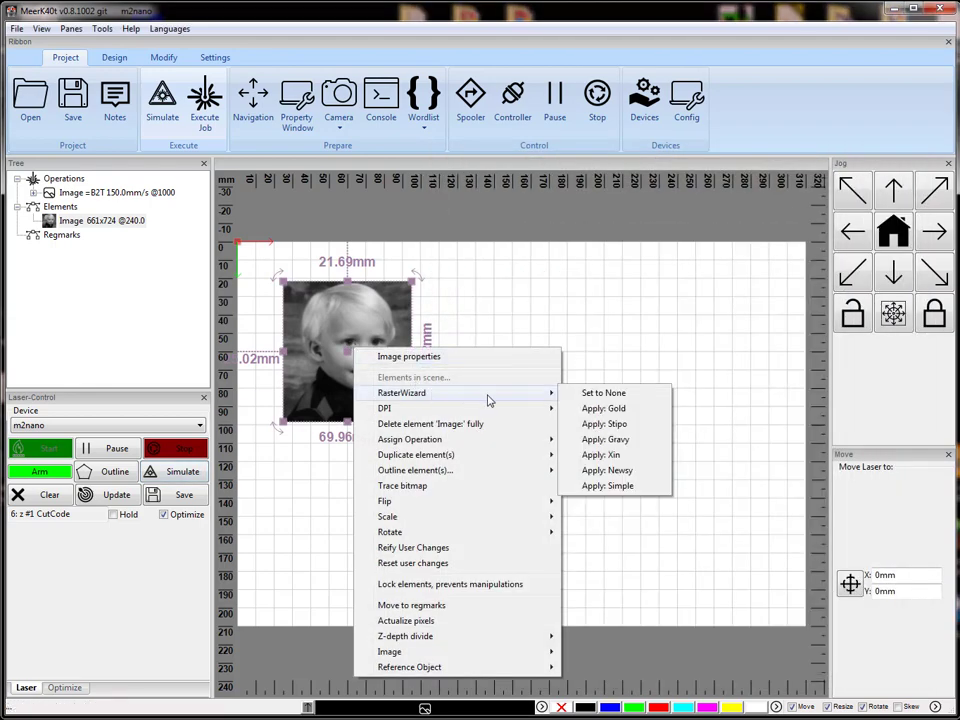
{"action": "left_click", "coordinate": [624, 447]}
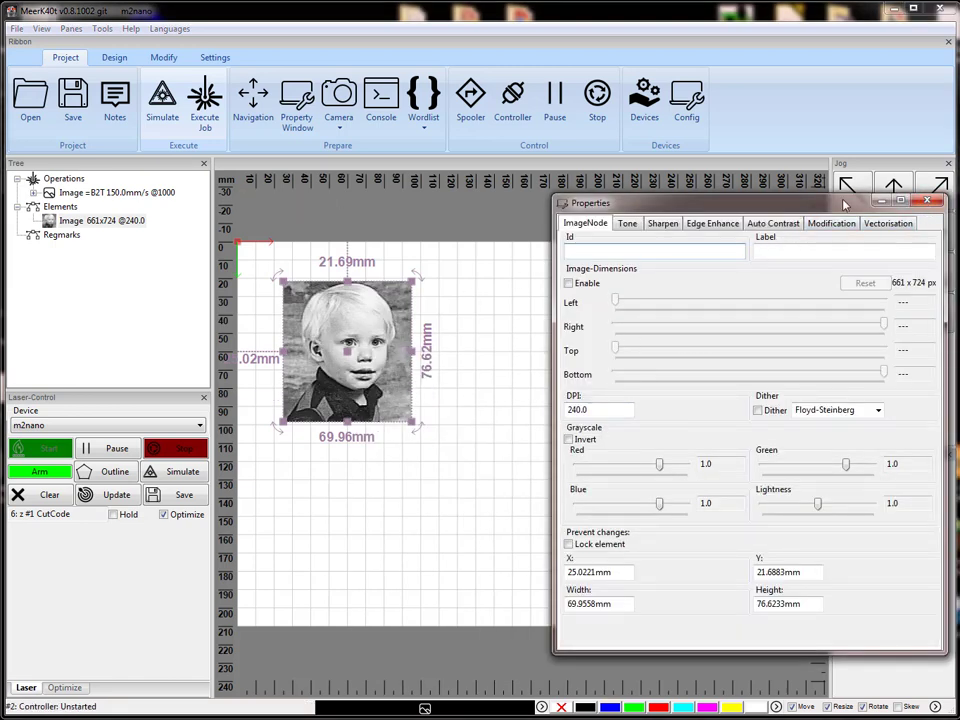
{"action": "left_click_drag", "start_coordinate": [841, 205], "coordinate": [712, 206]}
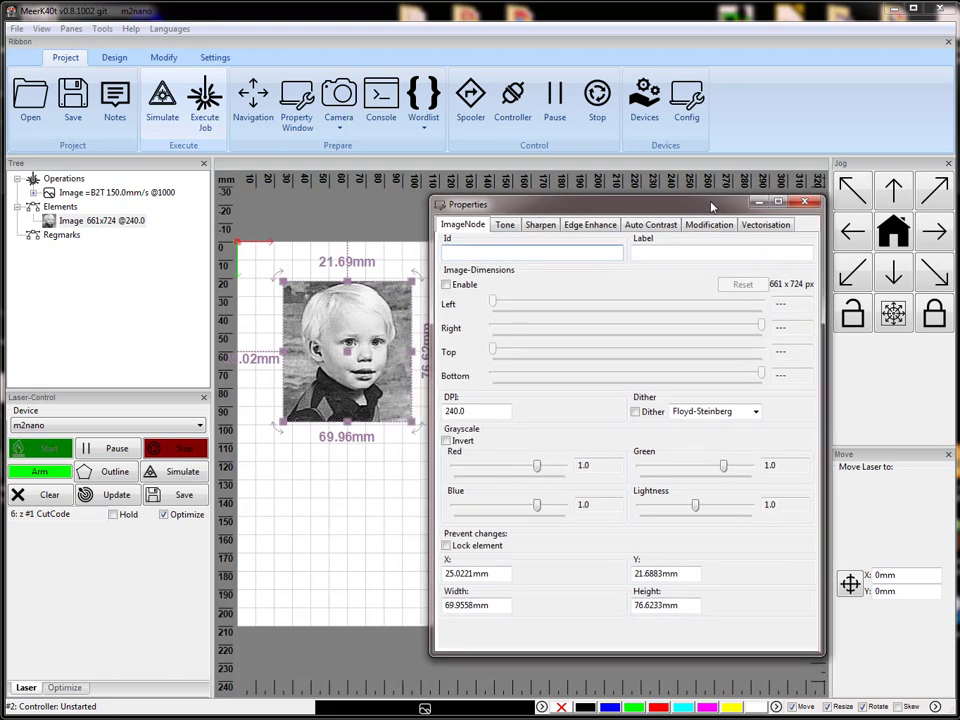